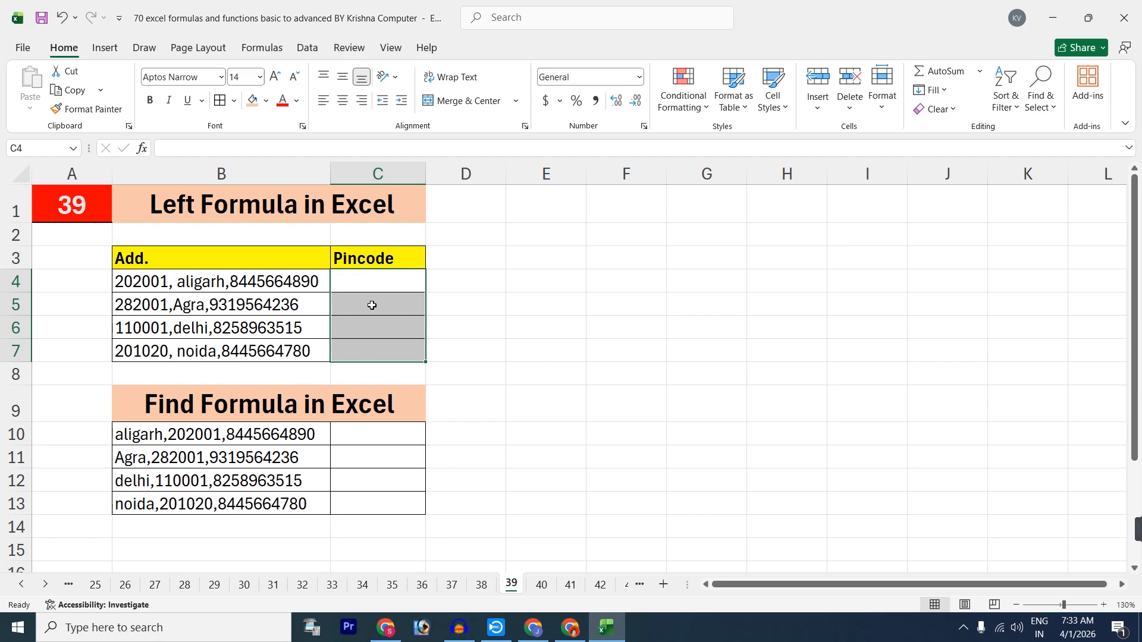
Step: Extract the pincode in C4 with =LEFT(B4,6) and fill the formula down to C7
left_click(370, 282)
type("=")
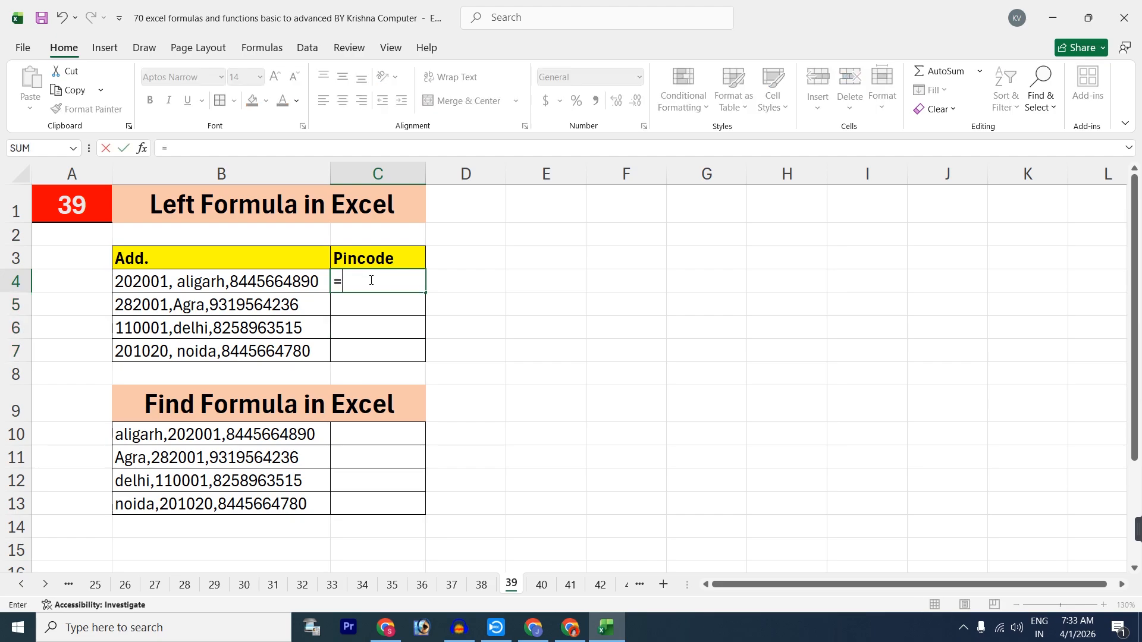
type("left(")
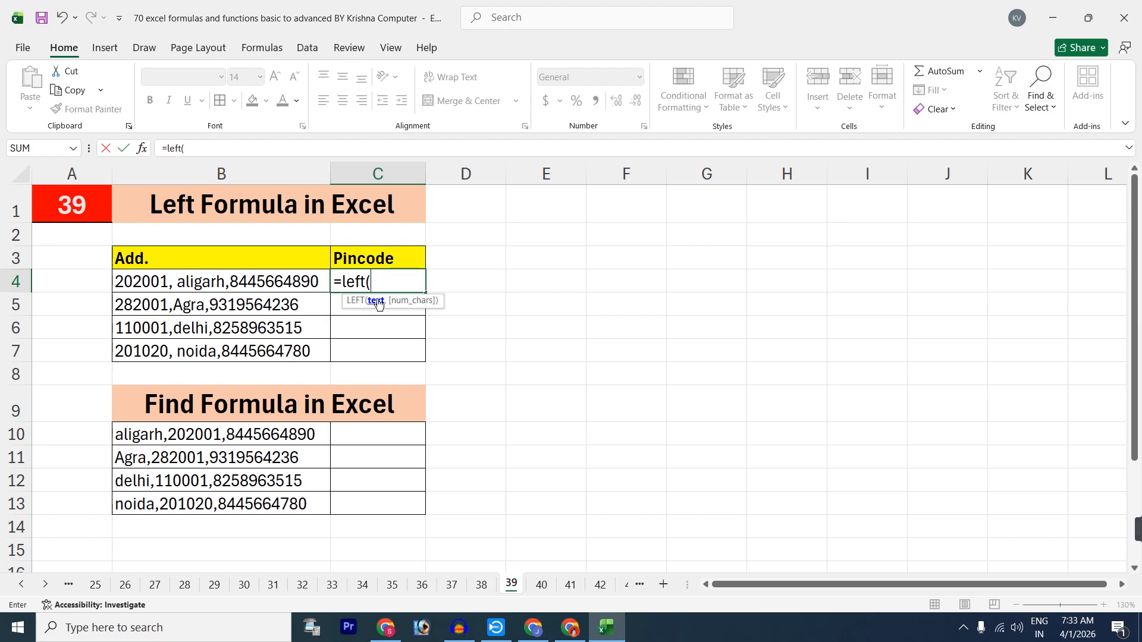
left_click(229, 285)
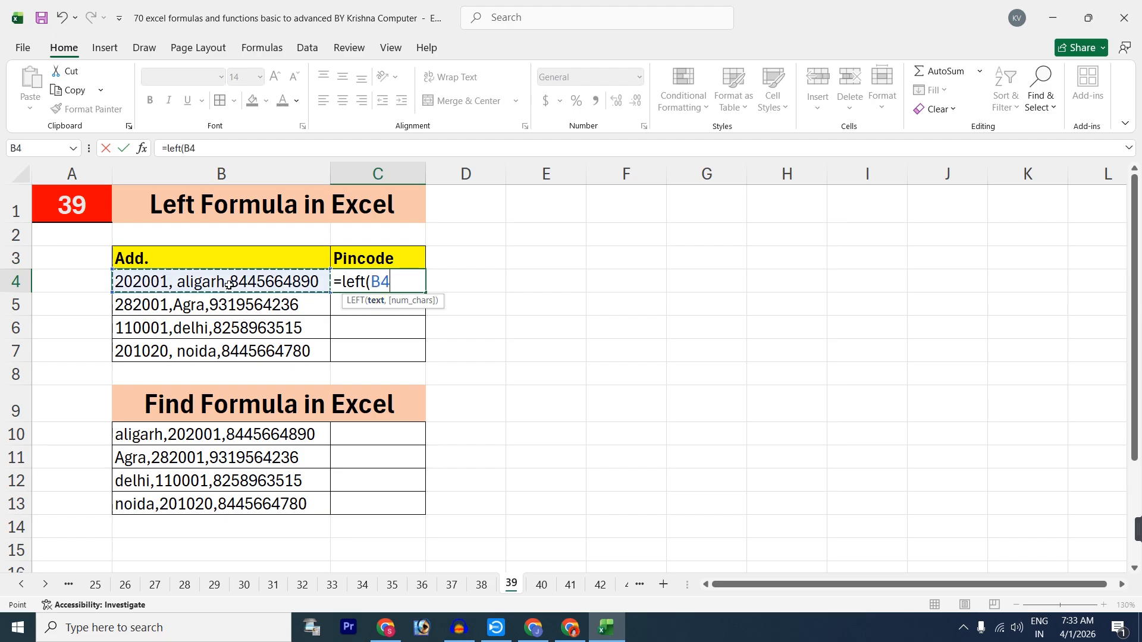
type(",")
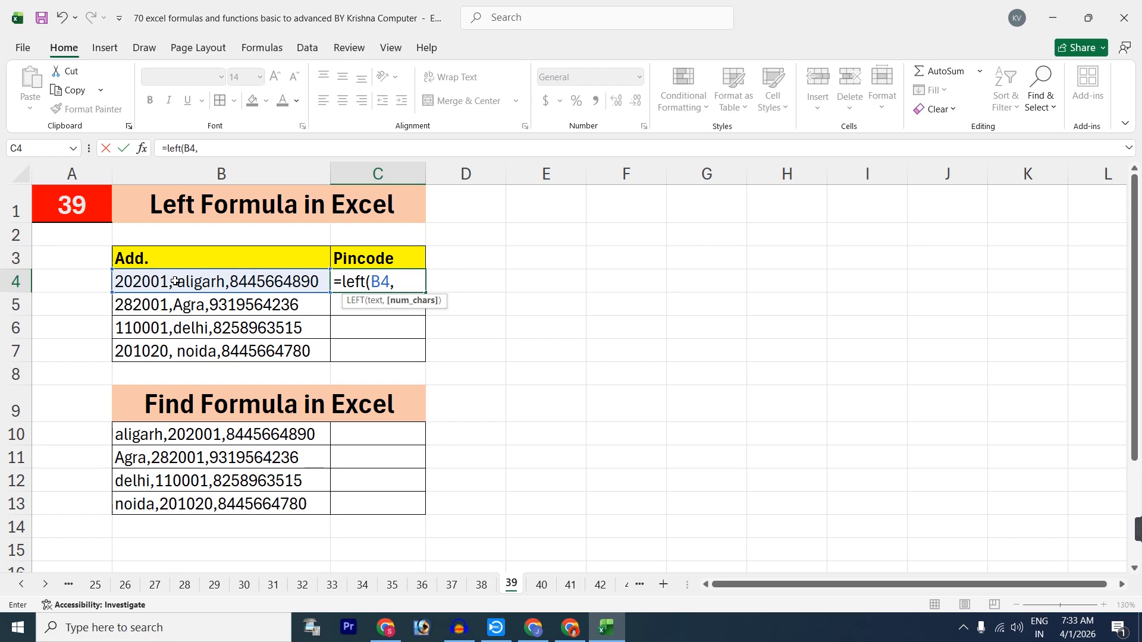
type("6)")
key("Return")
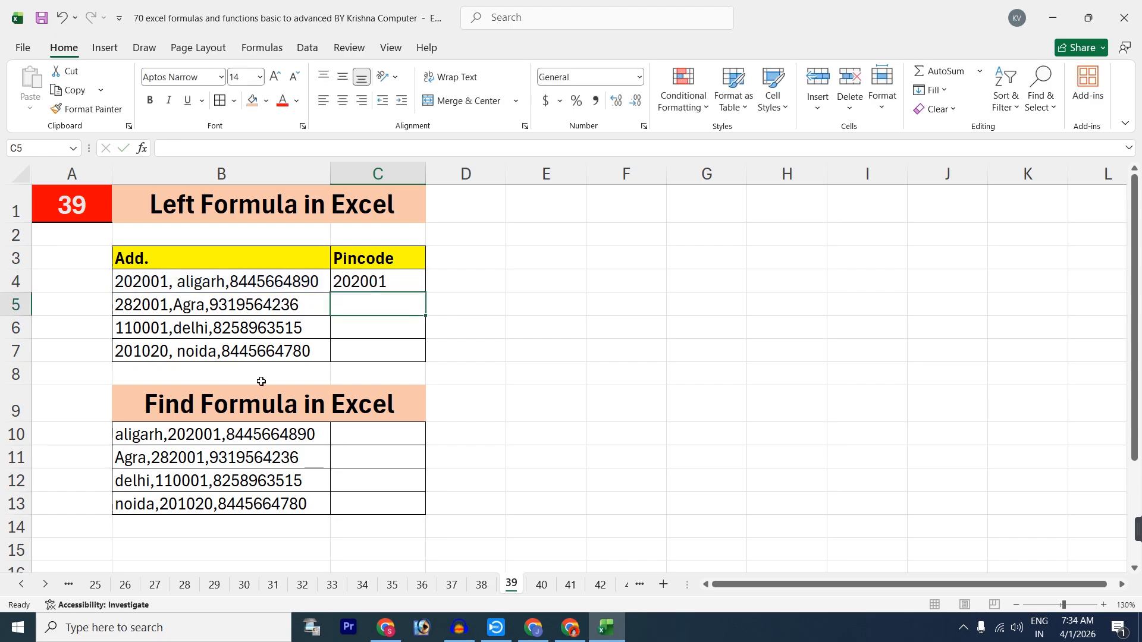
left_click(361, 280)
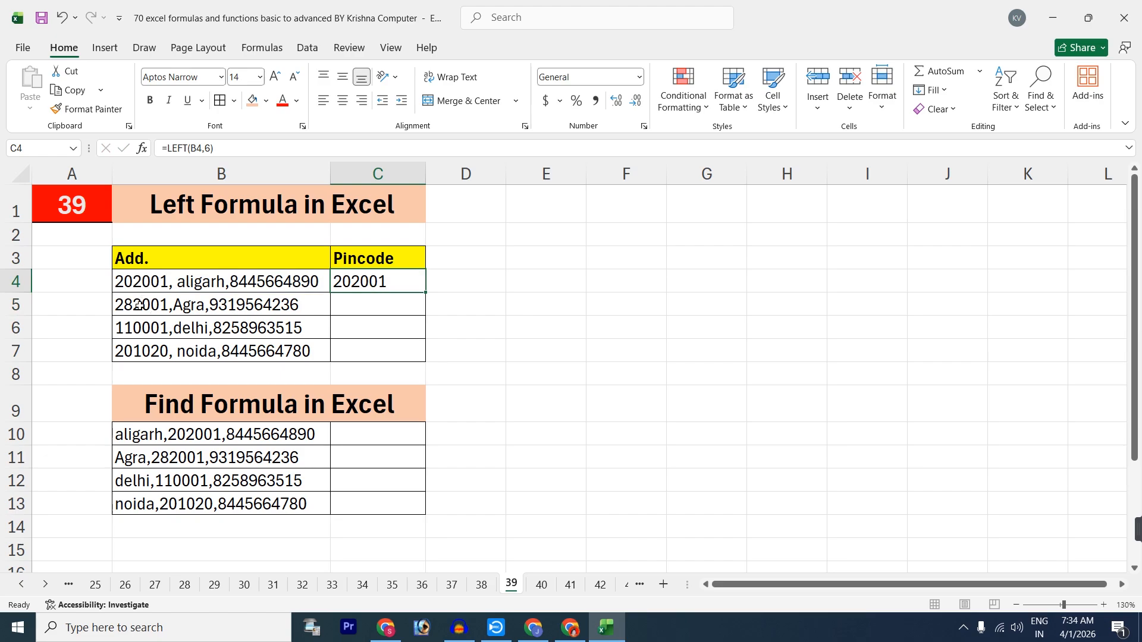
double_click(426, 293)
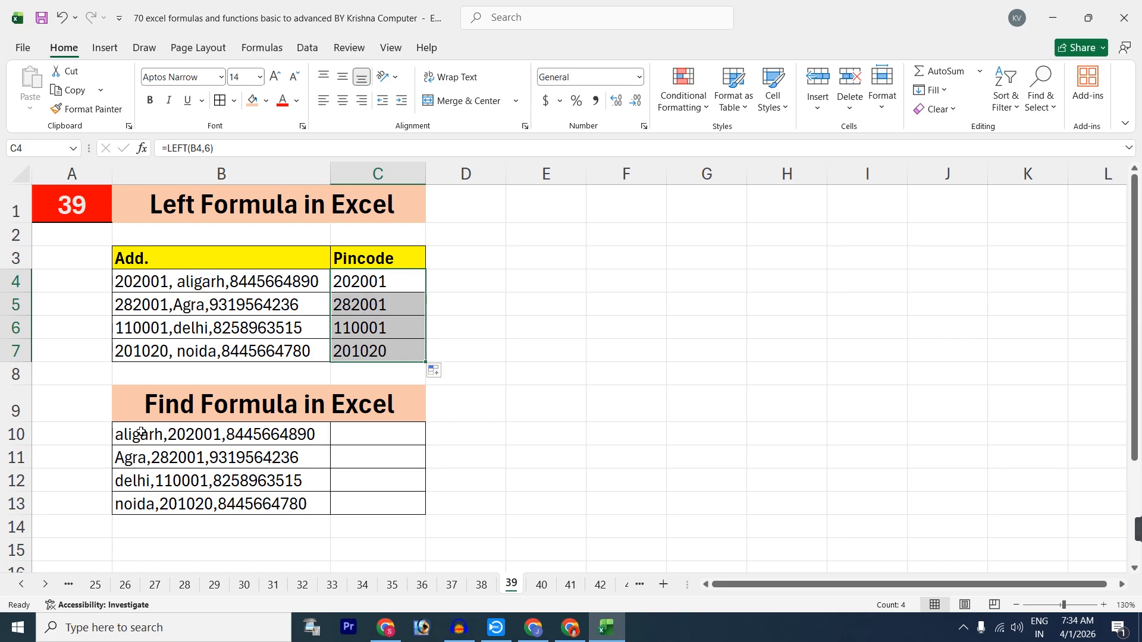
left_click_drag(139, 432, 143, 507)
left_click(148, 527)
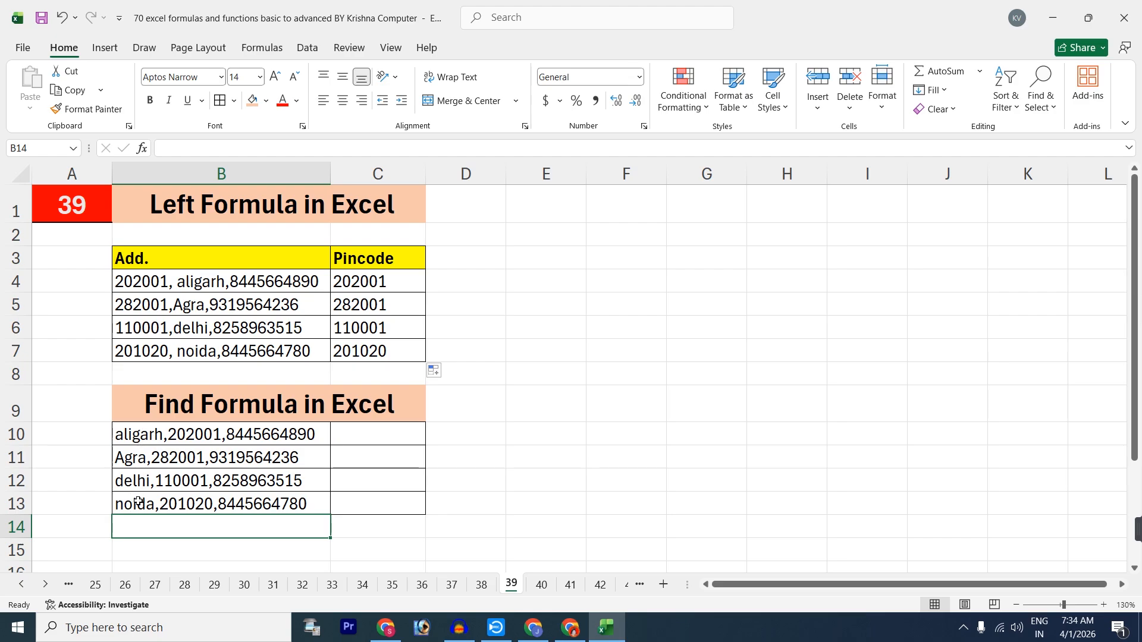
Step: Locate the first comma of B10 in C10 with =FIND(",",B10) and fill the formula down to C13
left_click(379, 437)
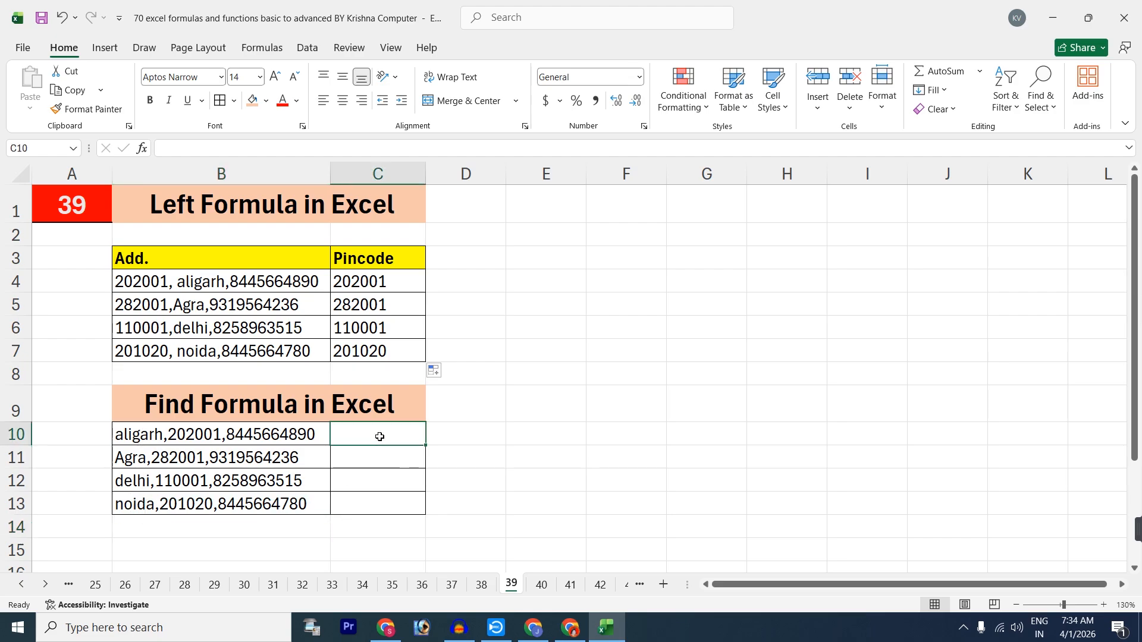
type("=")
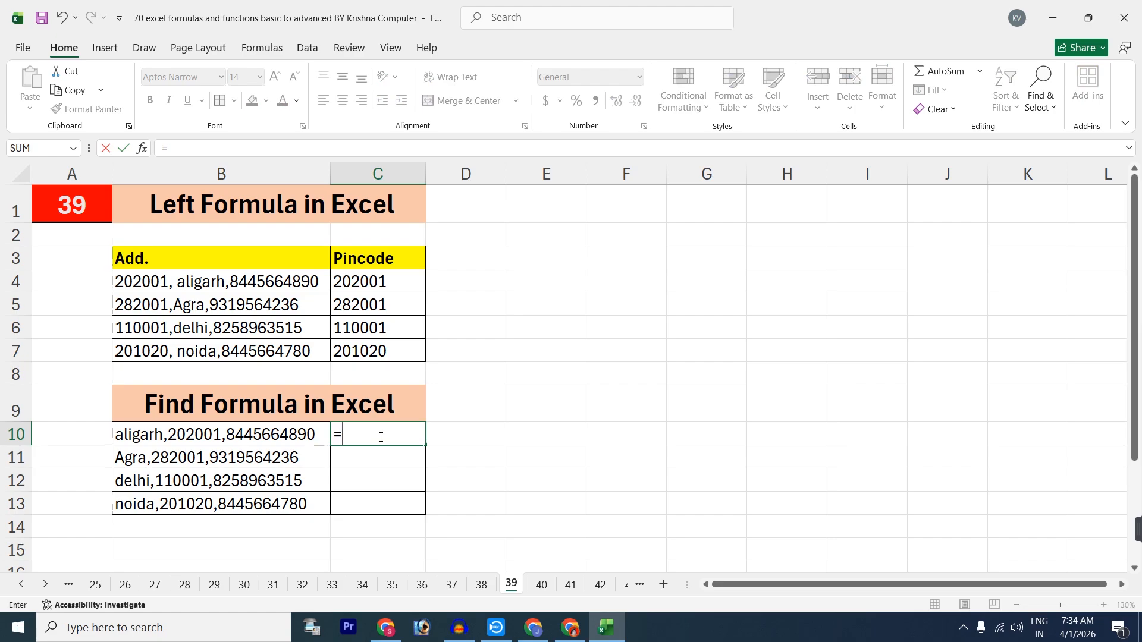
type("find")
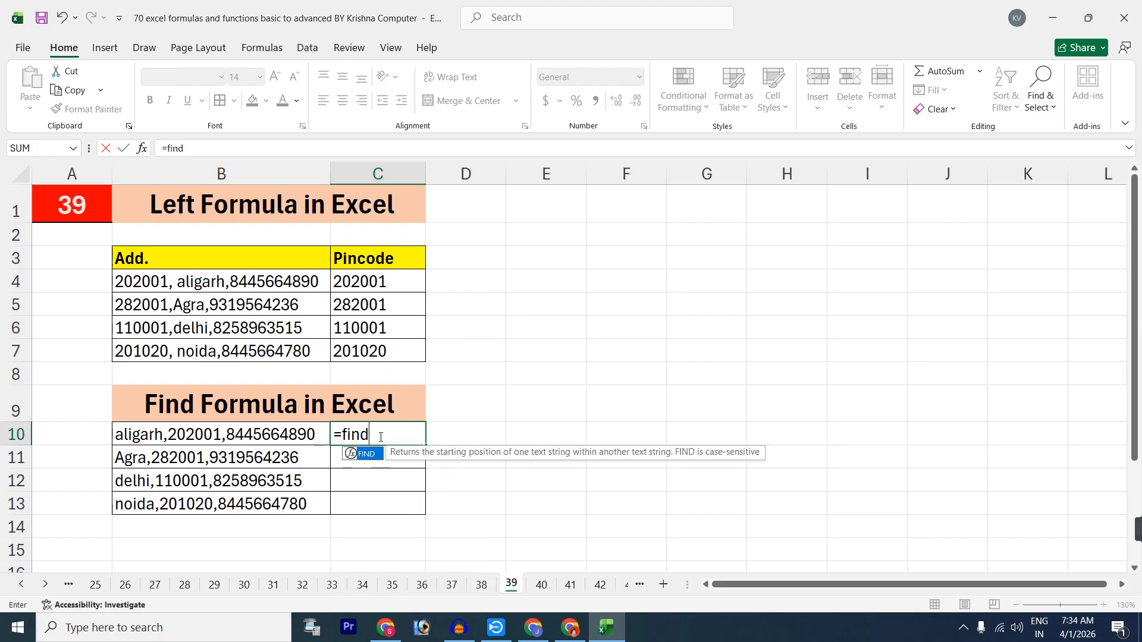
type("(")
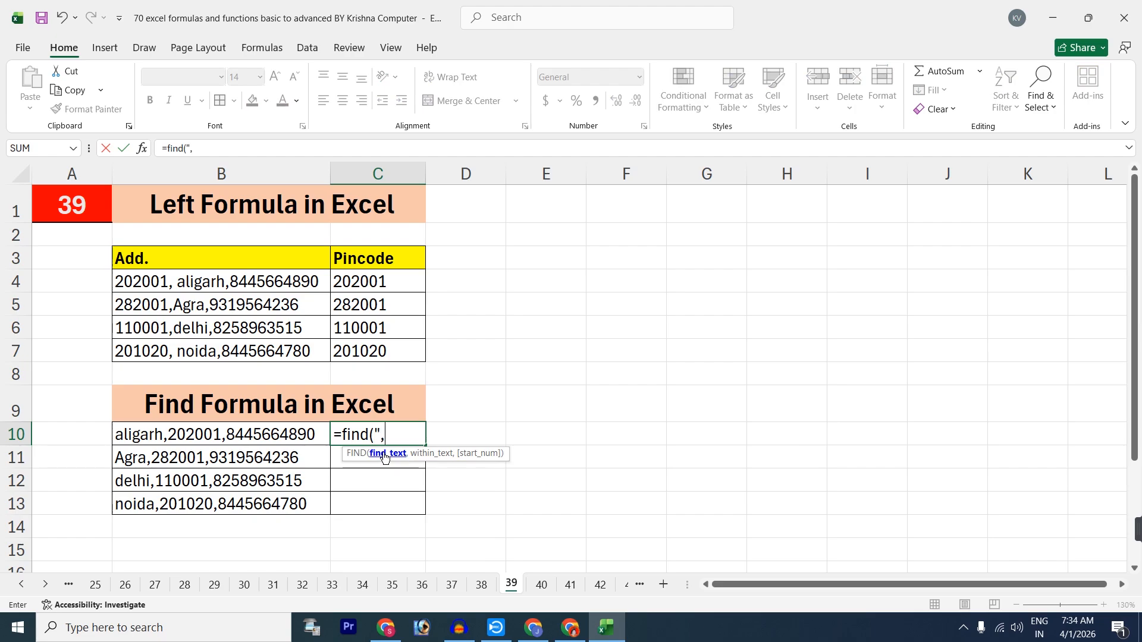
type("\"")
type(",")
left_click(183, 437)
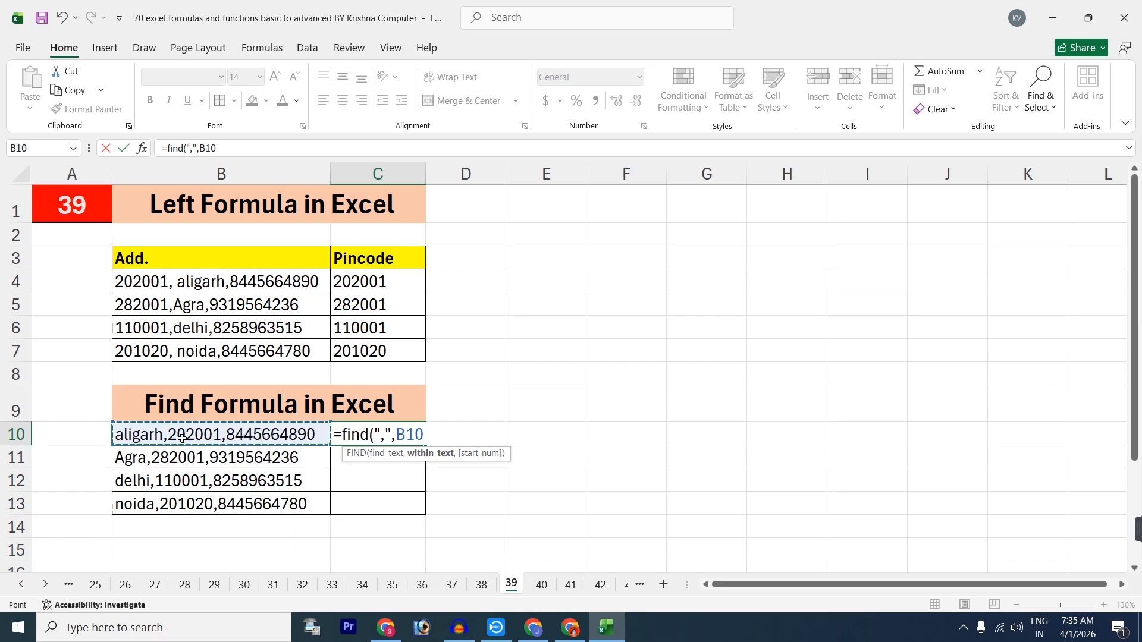
type(")")
key("Return")
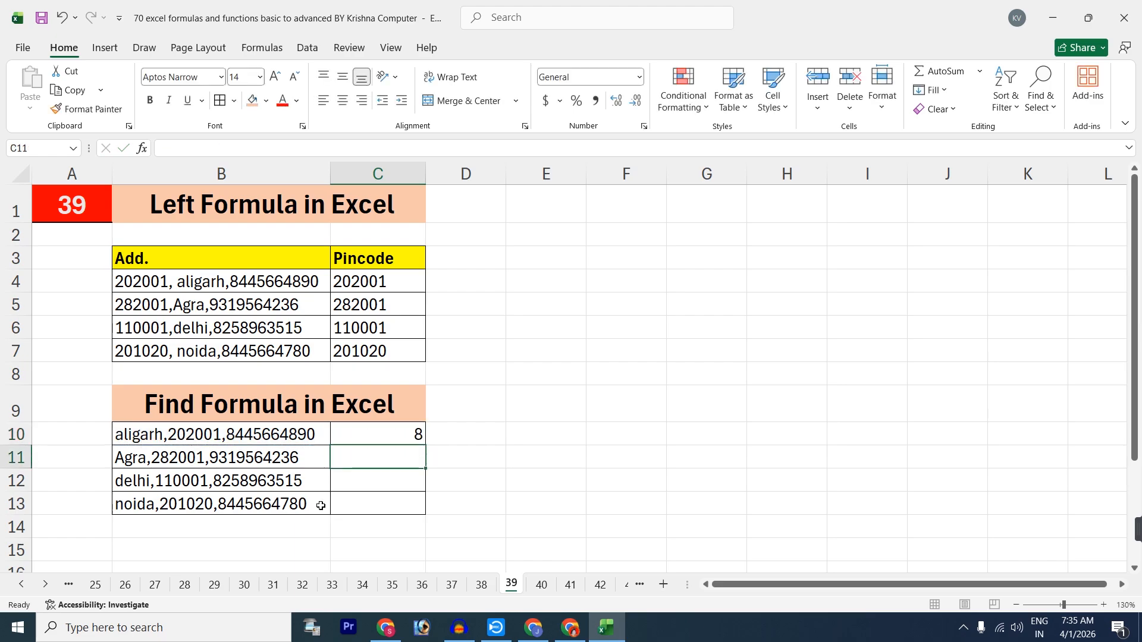
left_click(391, 436)
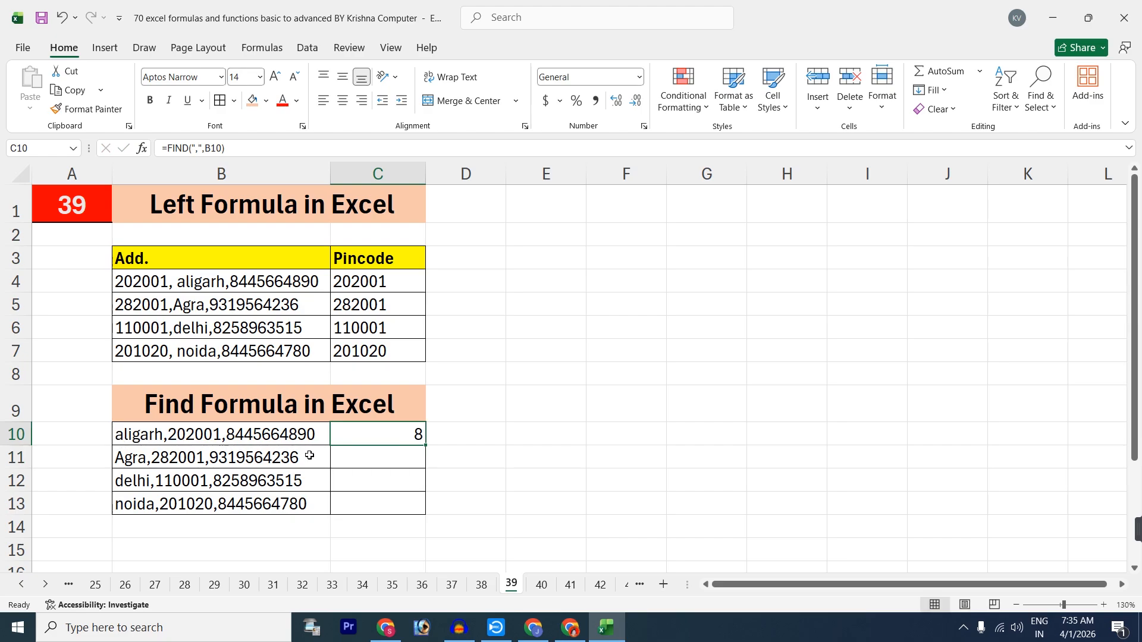
double_click(425, 446)
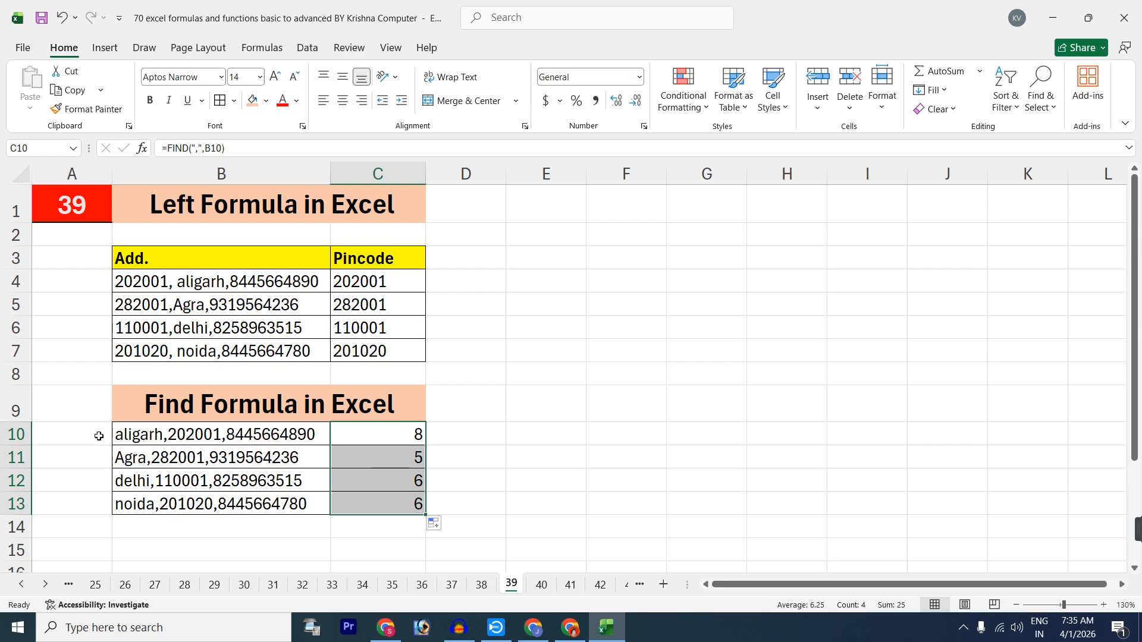
Step: Append -1 to the FIND formula in C10 and refill the edited formula down to C13
left_click(362, 439)
double_click(362, 438)
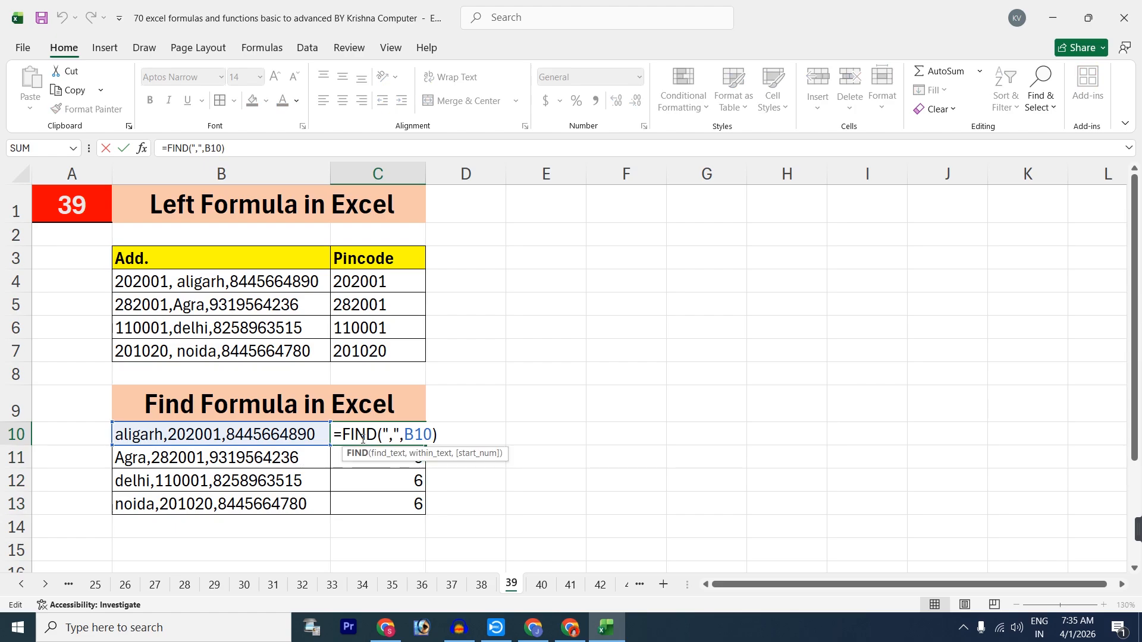
left_click(440, 433)
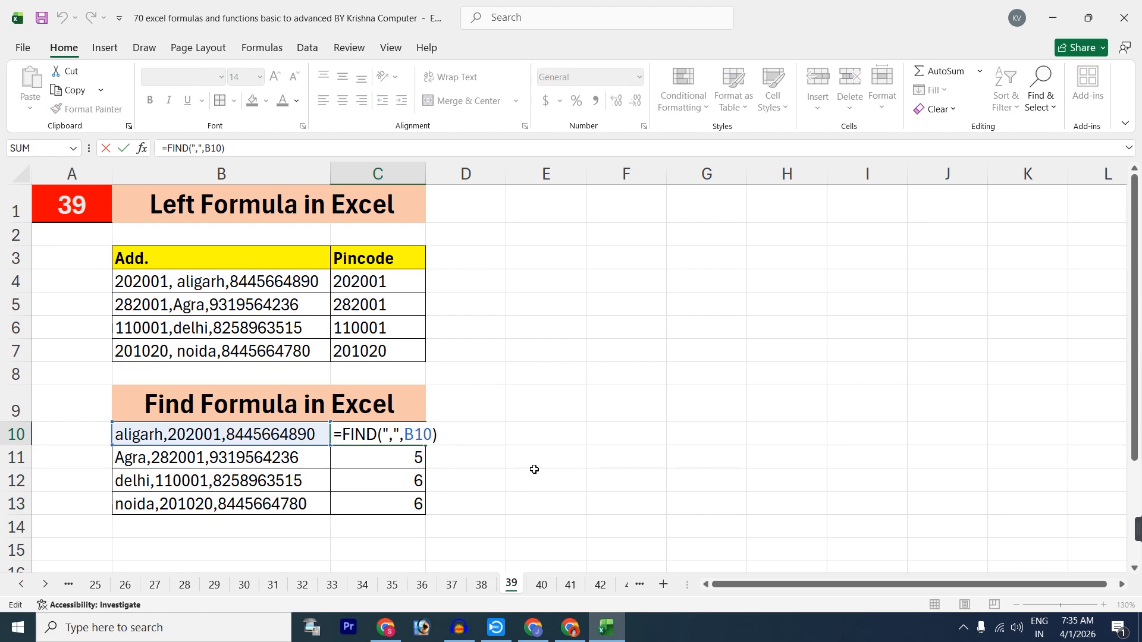
type("-1")
key("Return")
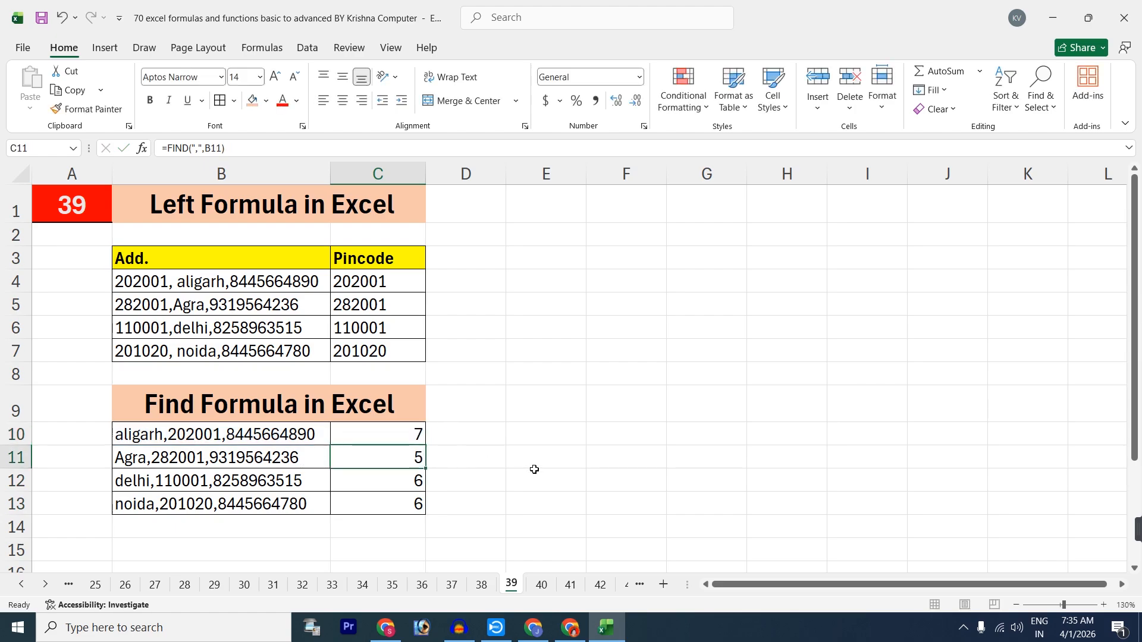
left_click(411, 440)
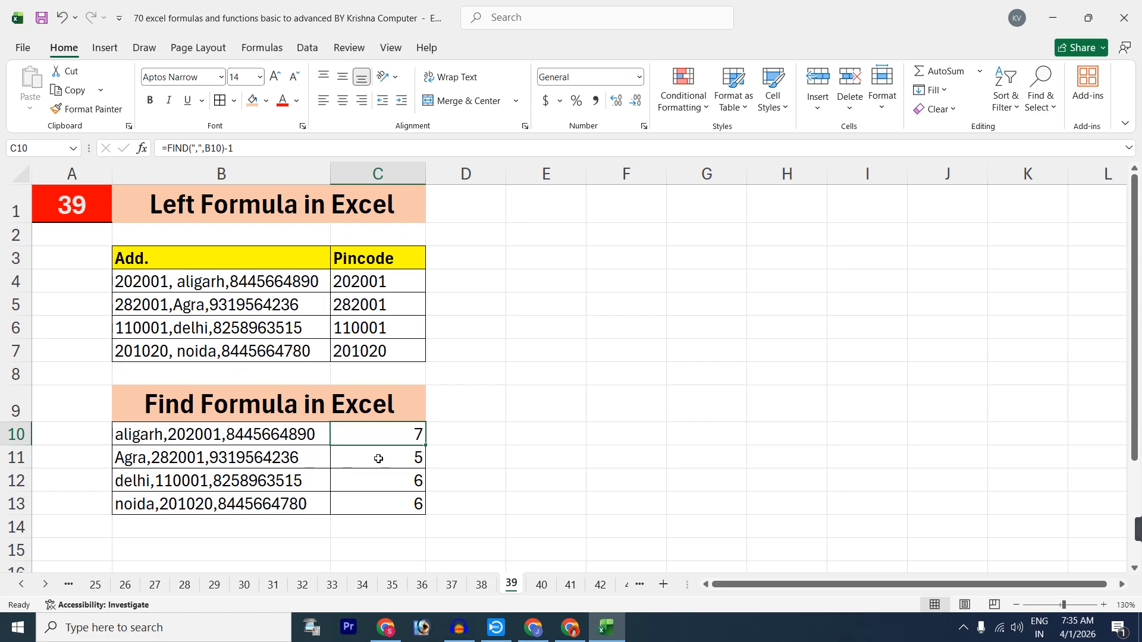
left_click_drag(428, 447, 435, 501)
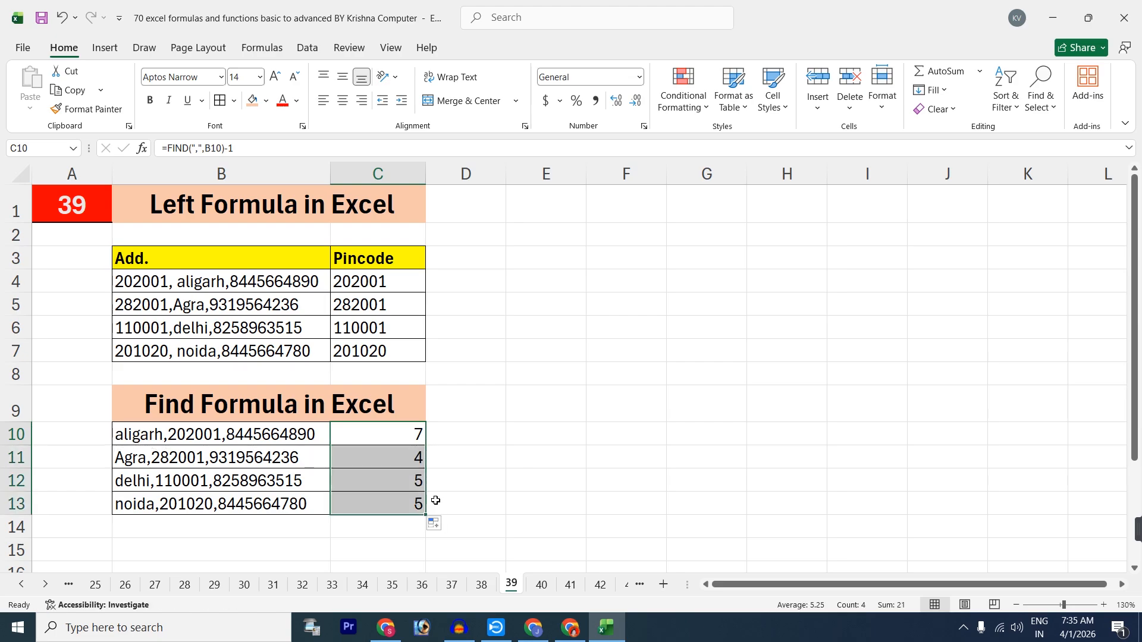
left_click(403, 534)
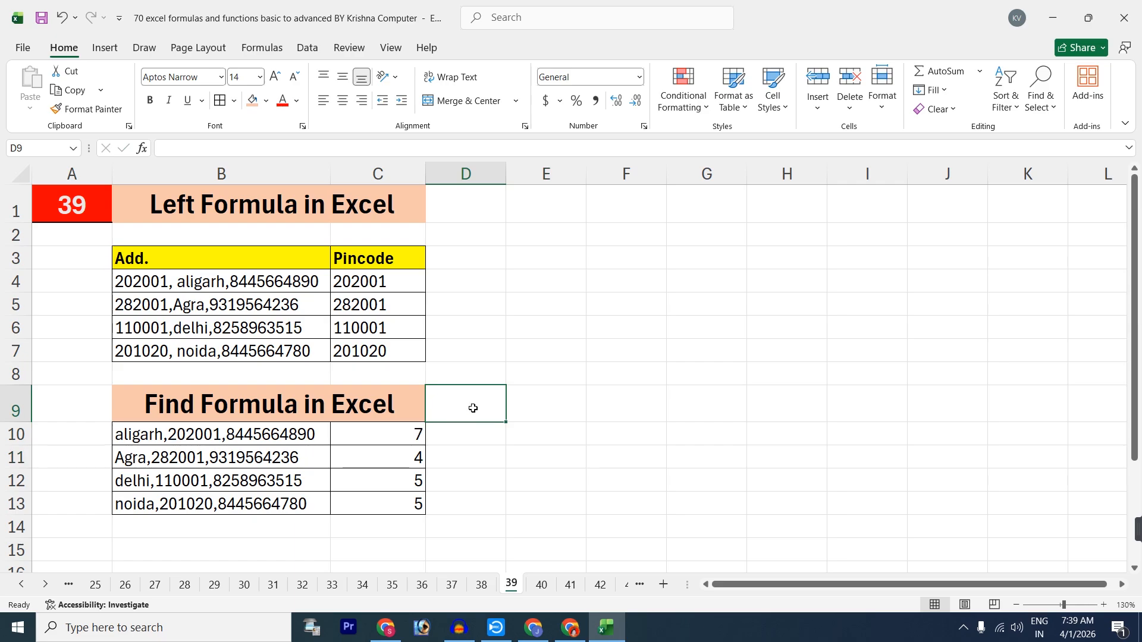
Step: Add the heading City in D9 and format it bold with a yellow fill
type("City")
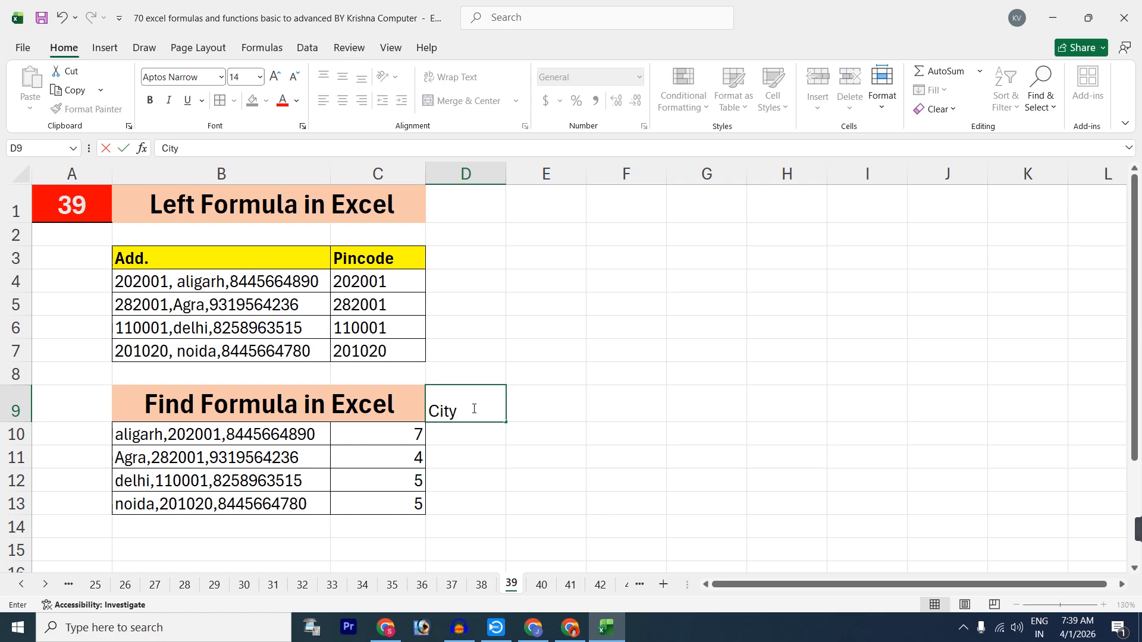
key("Return")
left_click(499, 405)
left_click(266, 100)
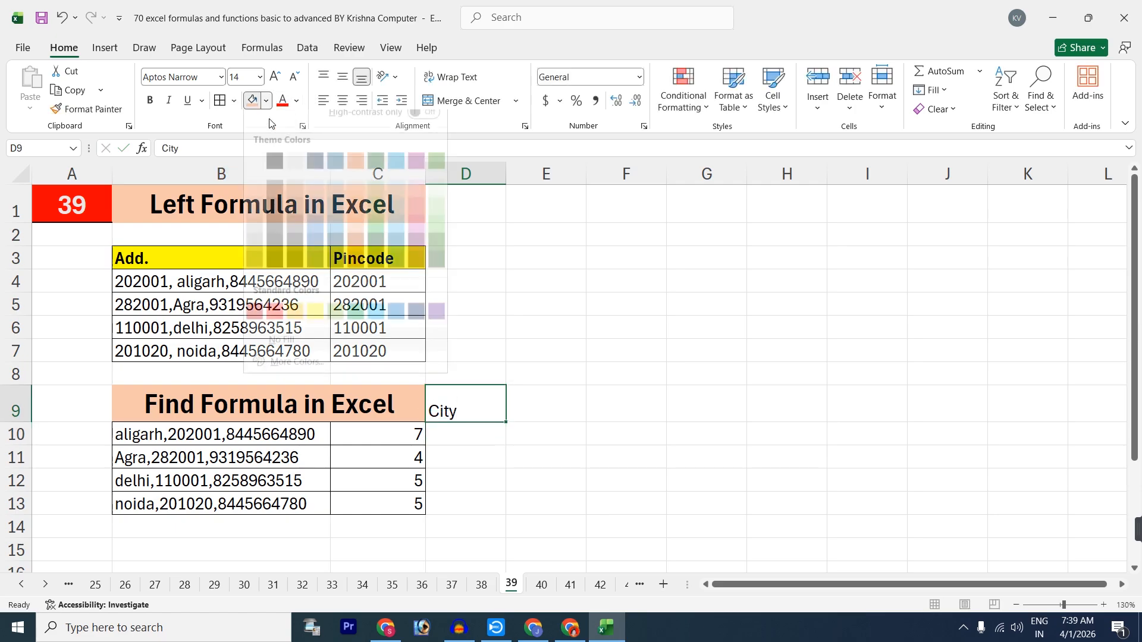
left_click(315, 325)
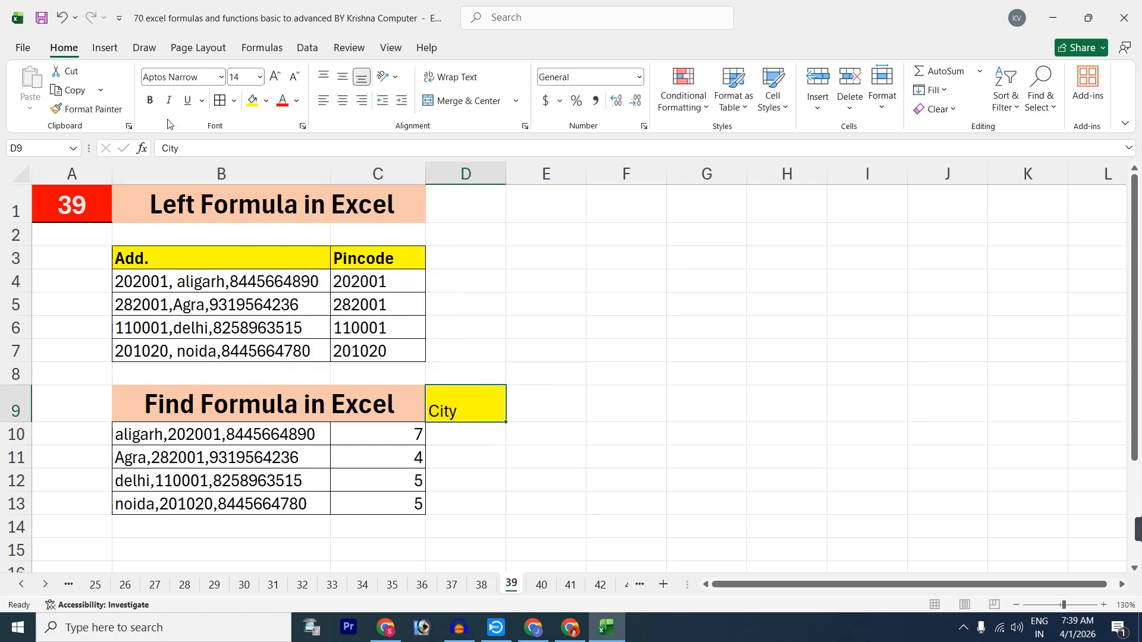
left_click(150, 100)
Step: Enter =LEFT(B10,FIND(",",B10)) in D10 to extract the city text from the address
key("Down")
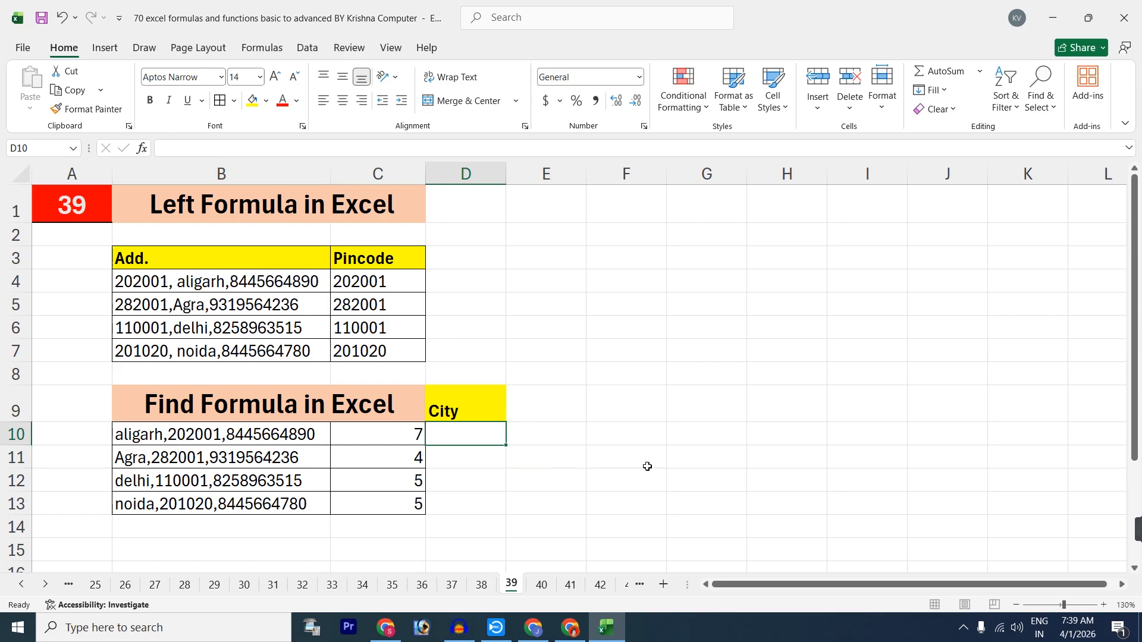
type("=")
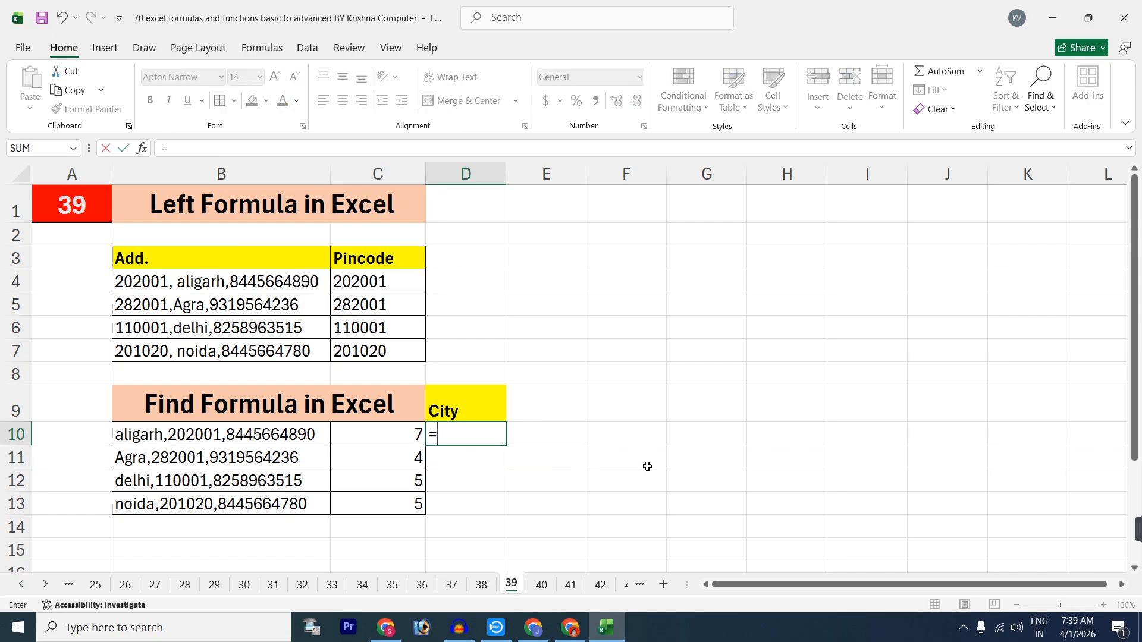
type("left(")
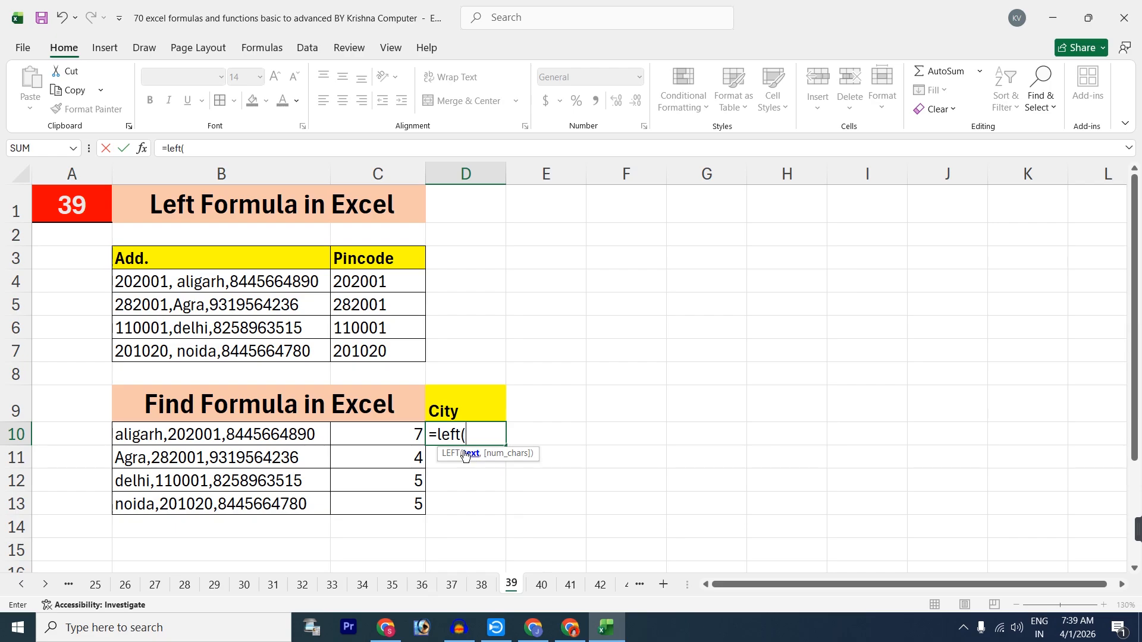
left_click(237, 440)
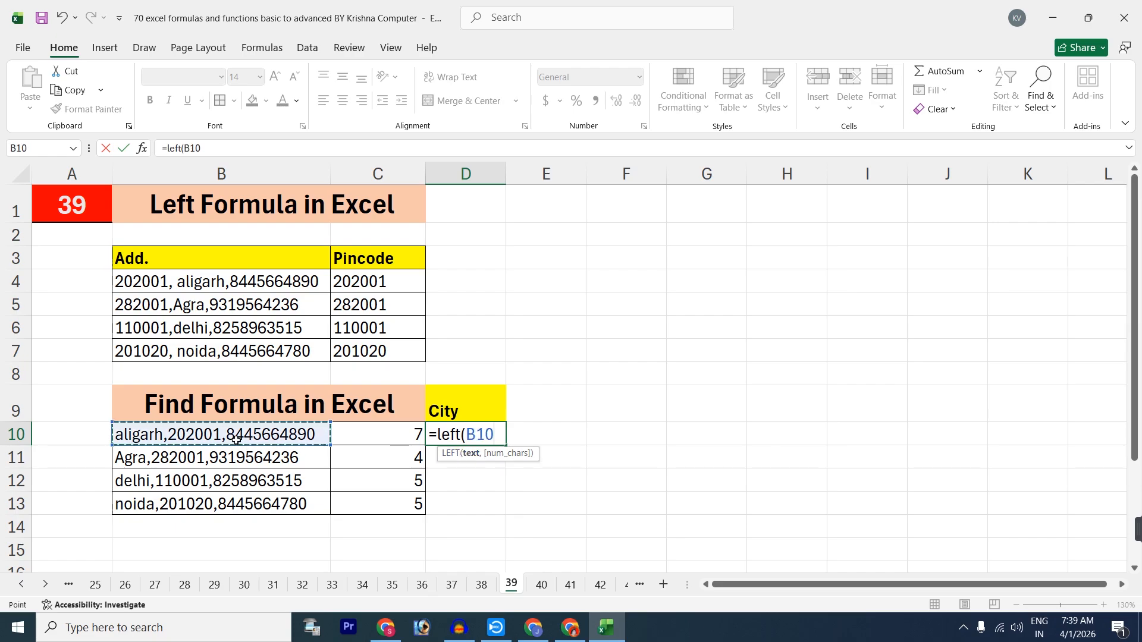
type(",")
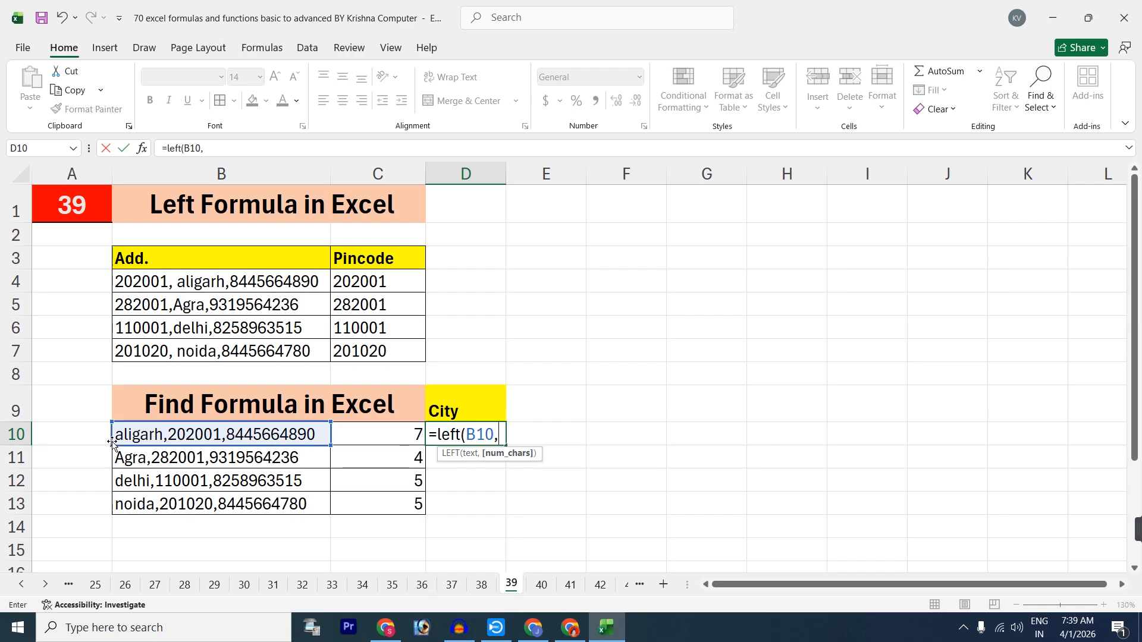
type("find(")
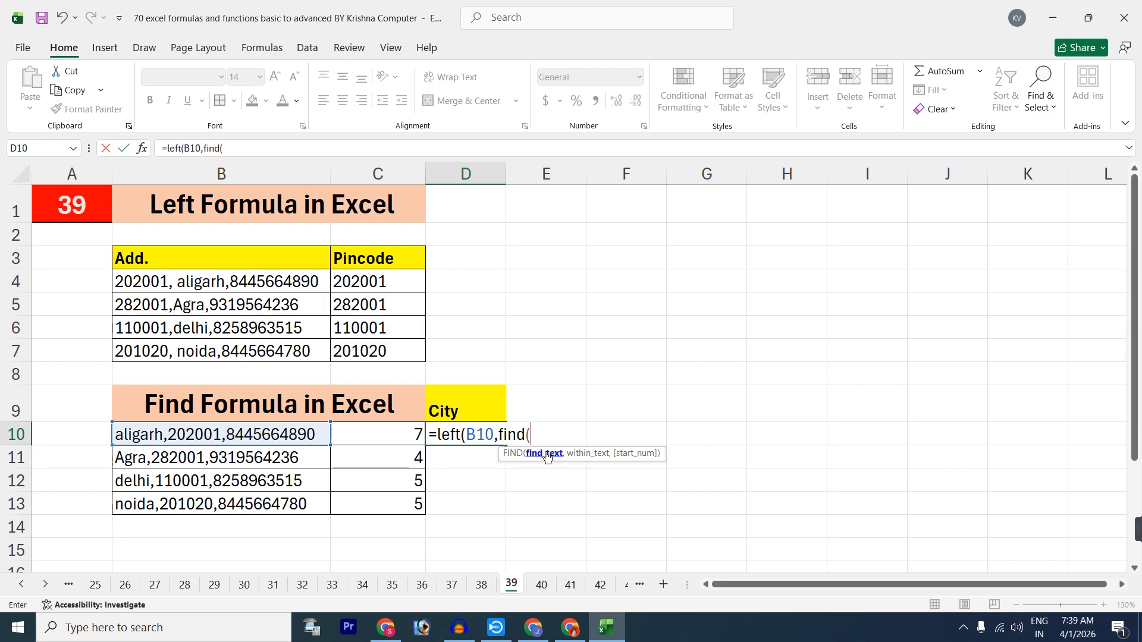
type("\",\",")
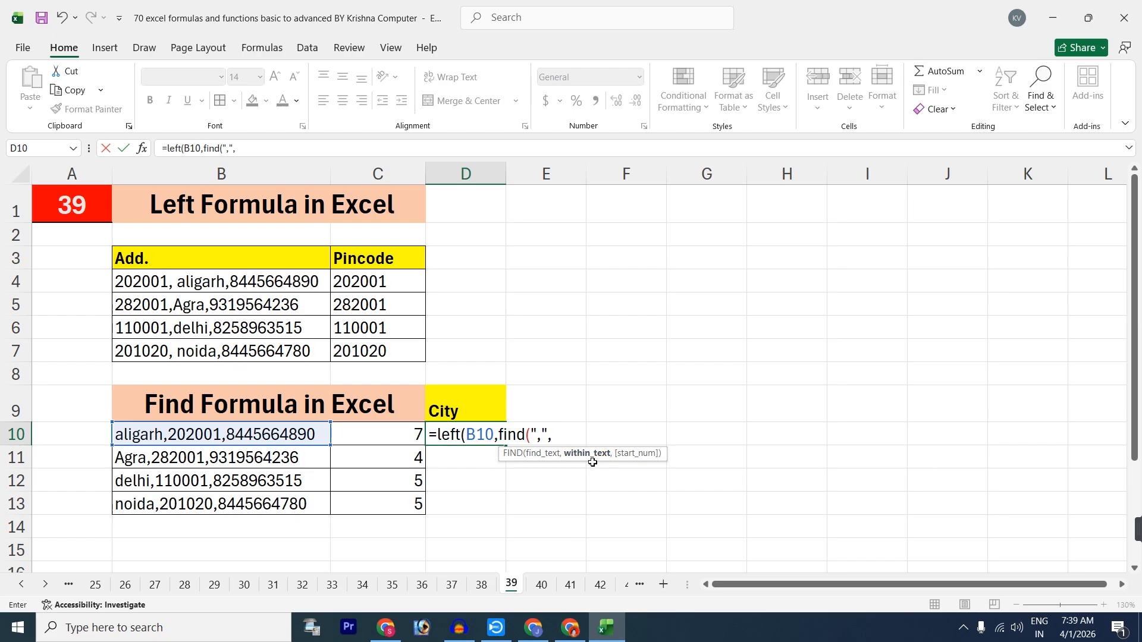
left_click(253, 438)
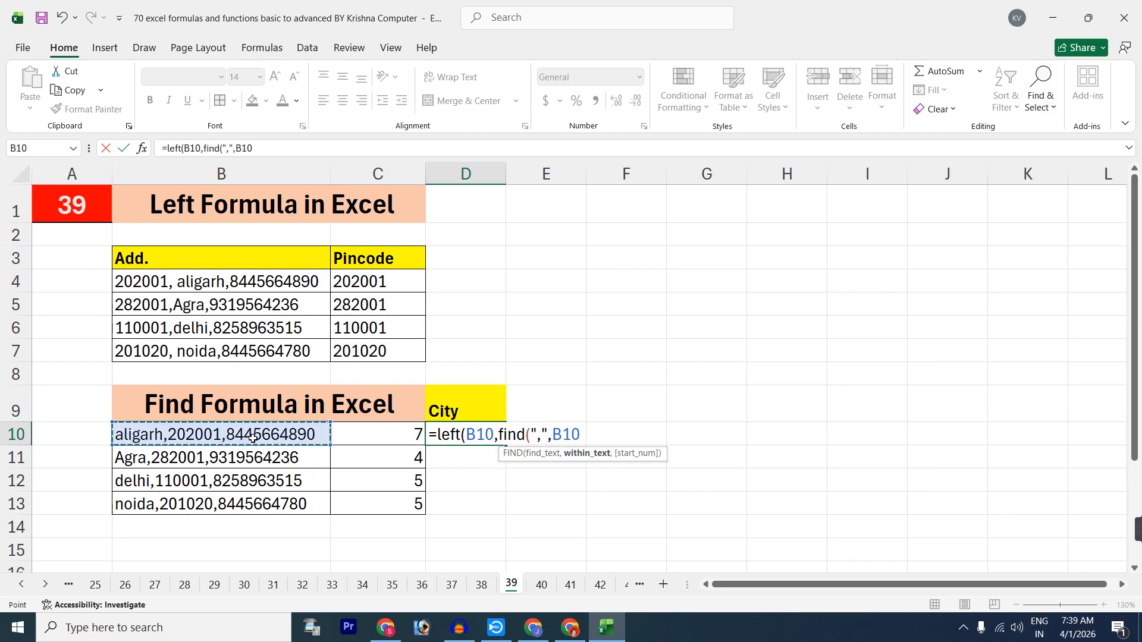
type(")")
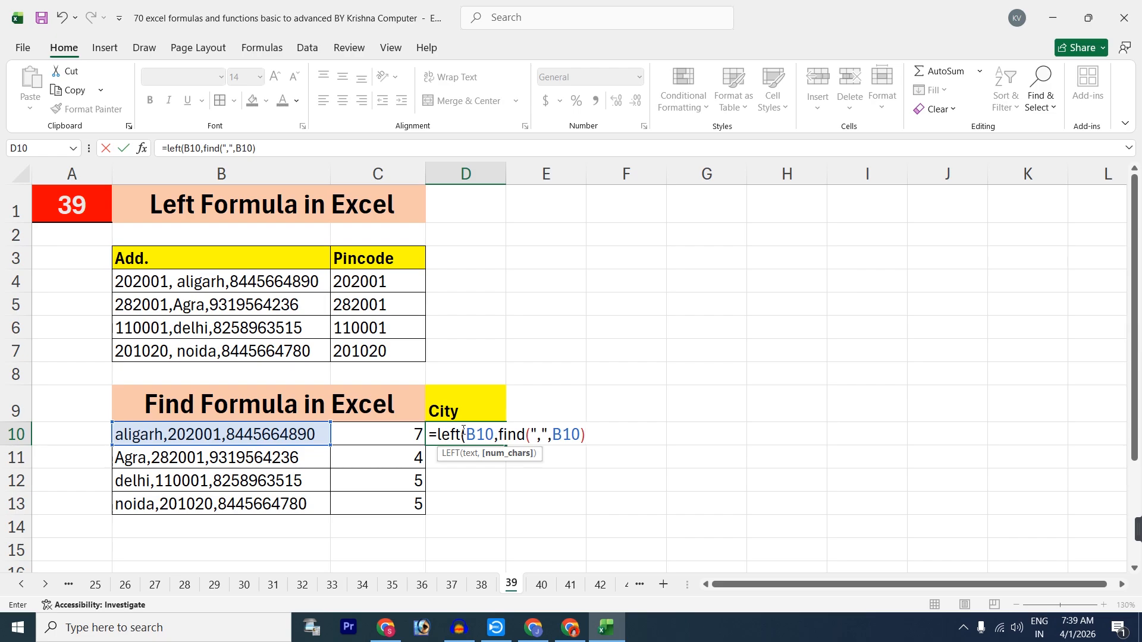
type(")")
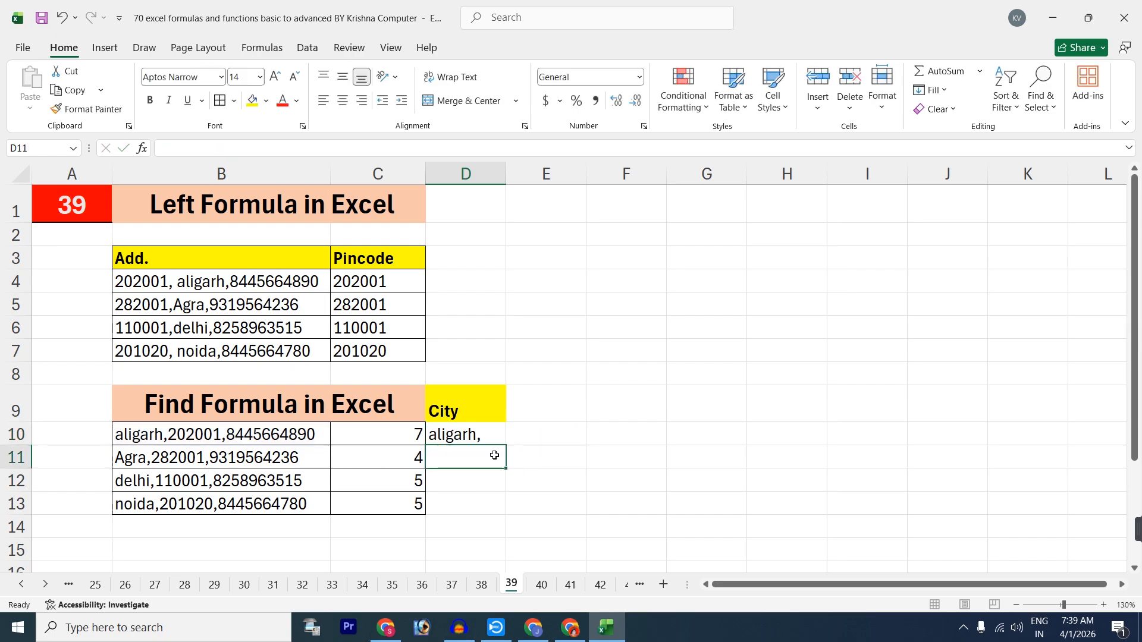
Step: Edit the D10 formula to =LEFT(B10,FIND(",",B10)-1) to exclude the comma and fill it down to D13
left_click(480, 439)
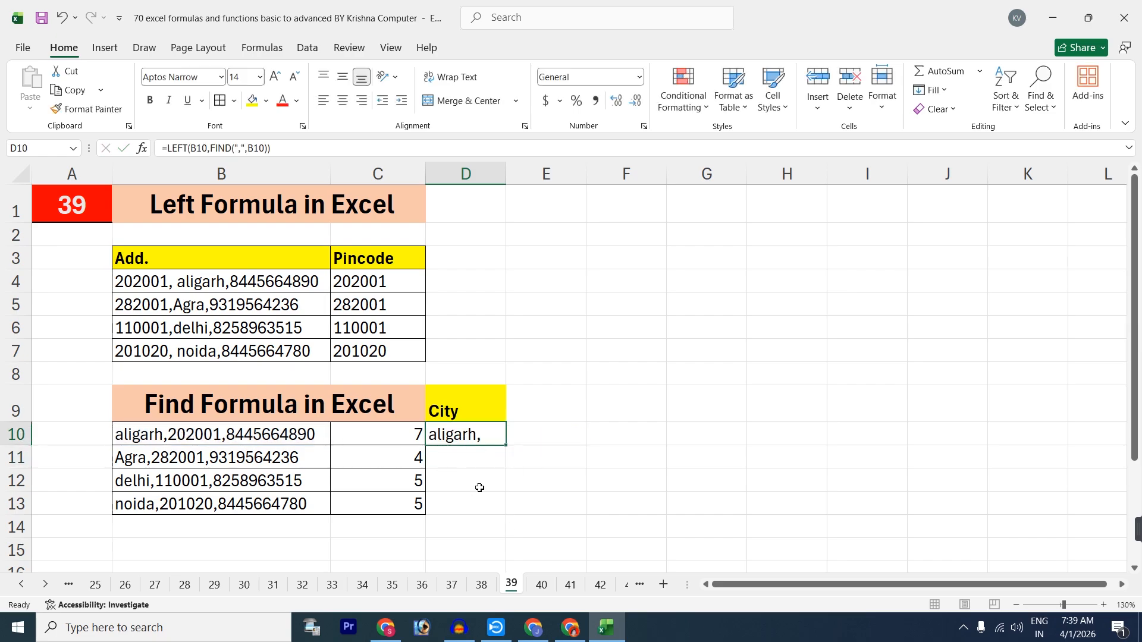
double_click(491, 442)
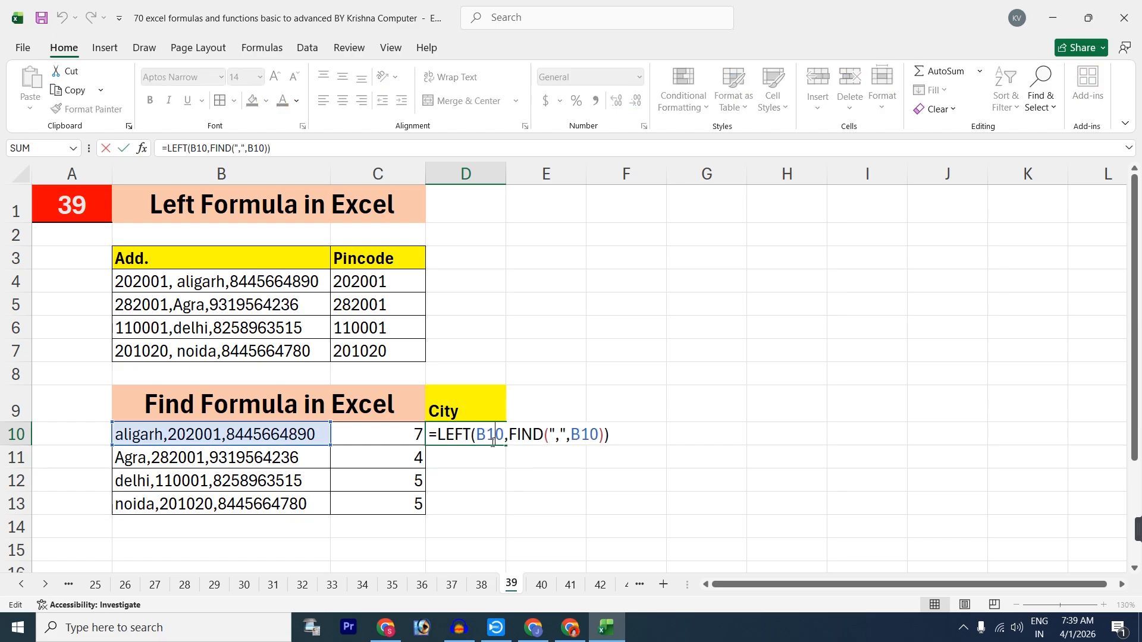
left_click(602, 435)
type("-")
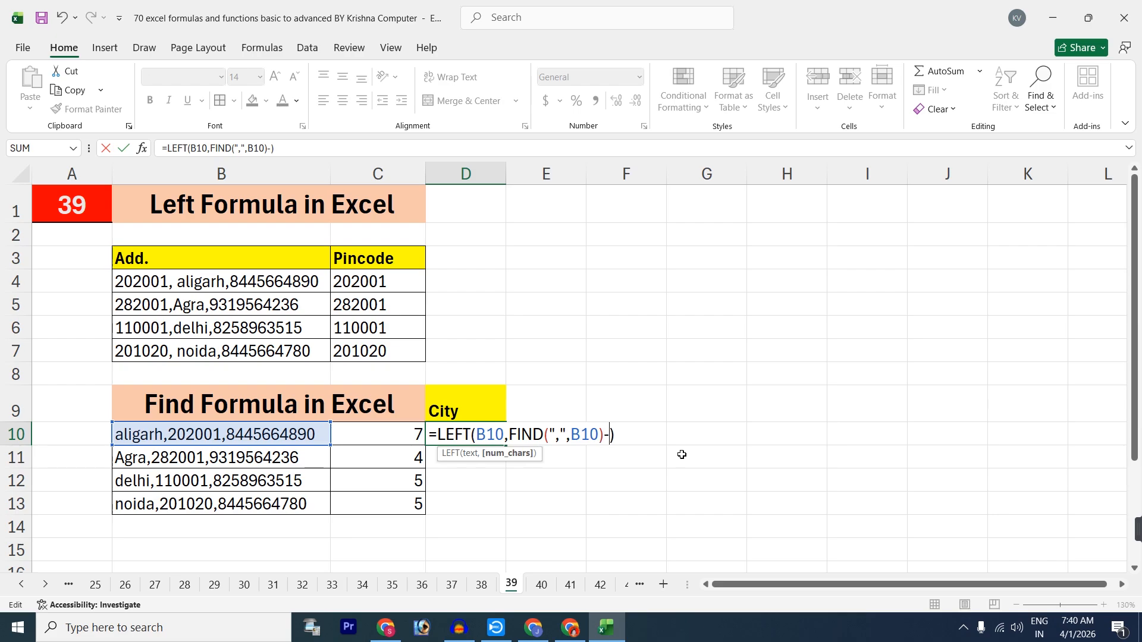
type("1")
key("Return")
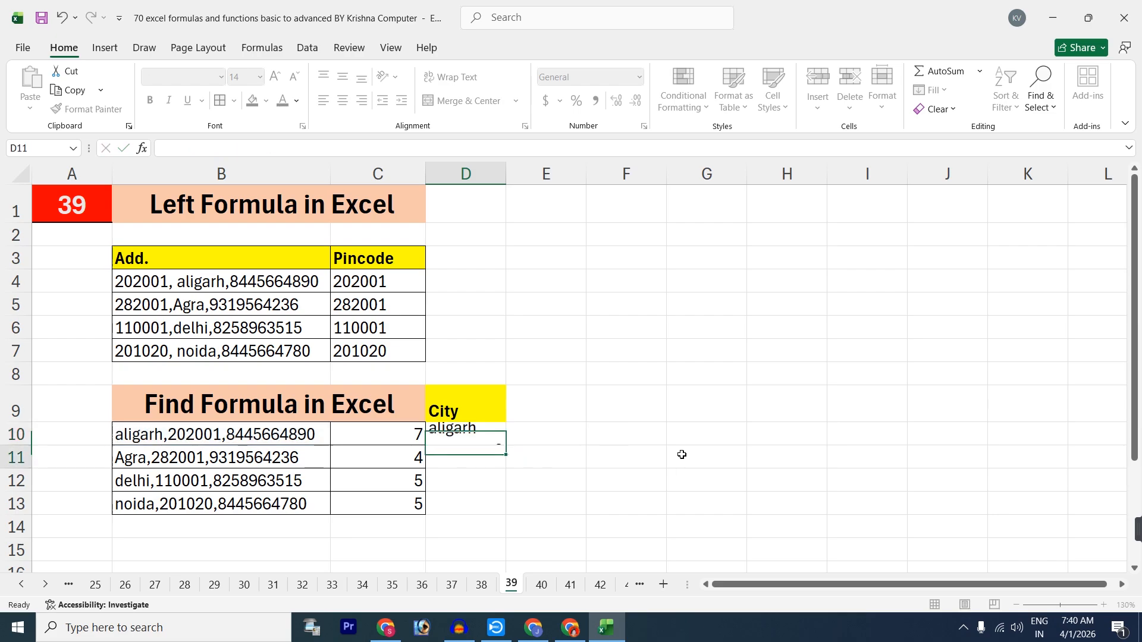
left_click(499, 438)
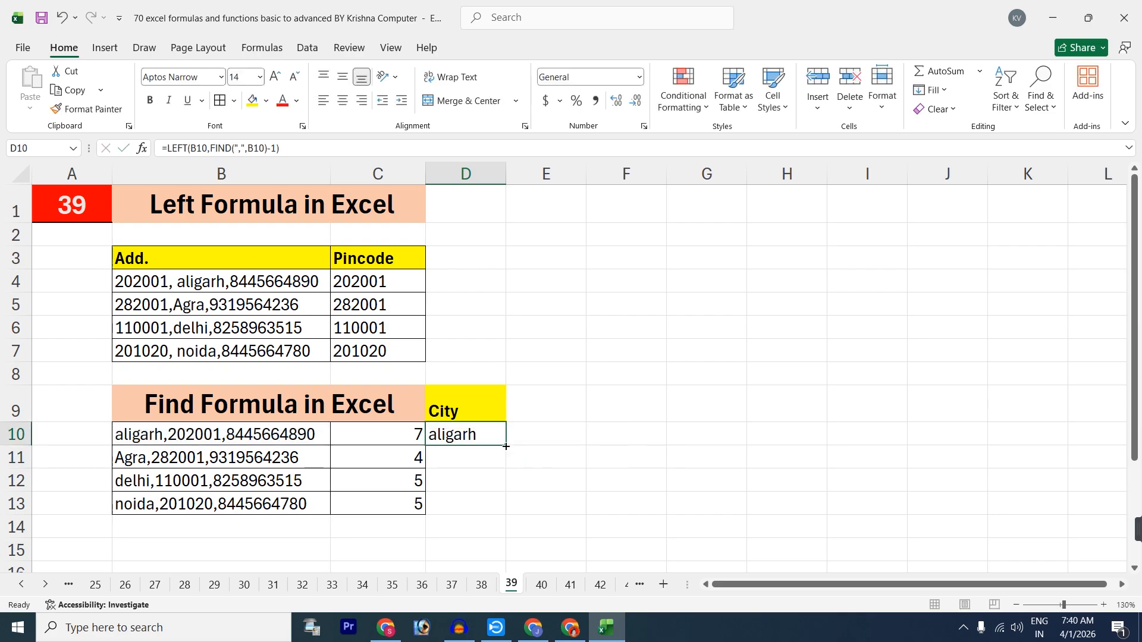
left_click_drag(507, 448, 510, 516)
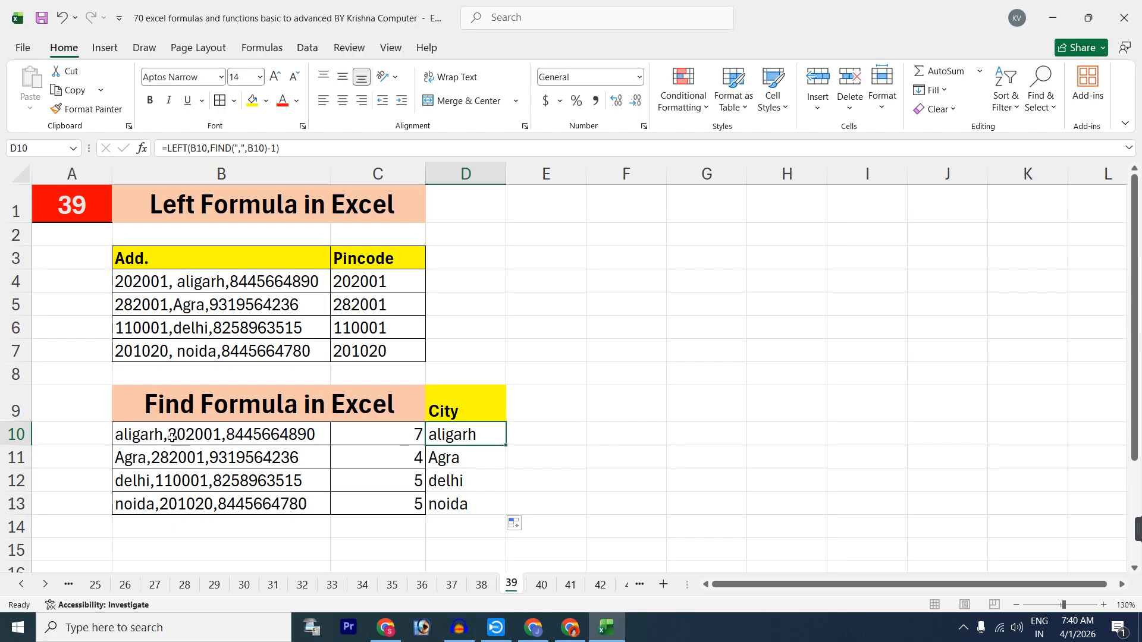